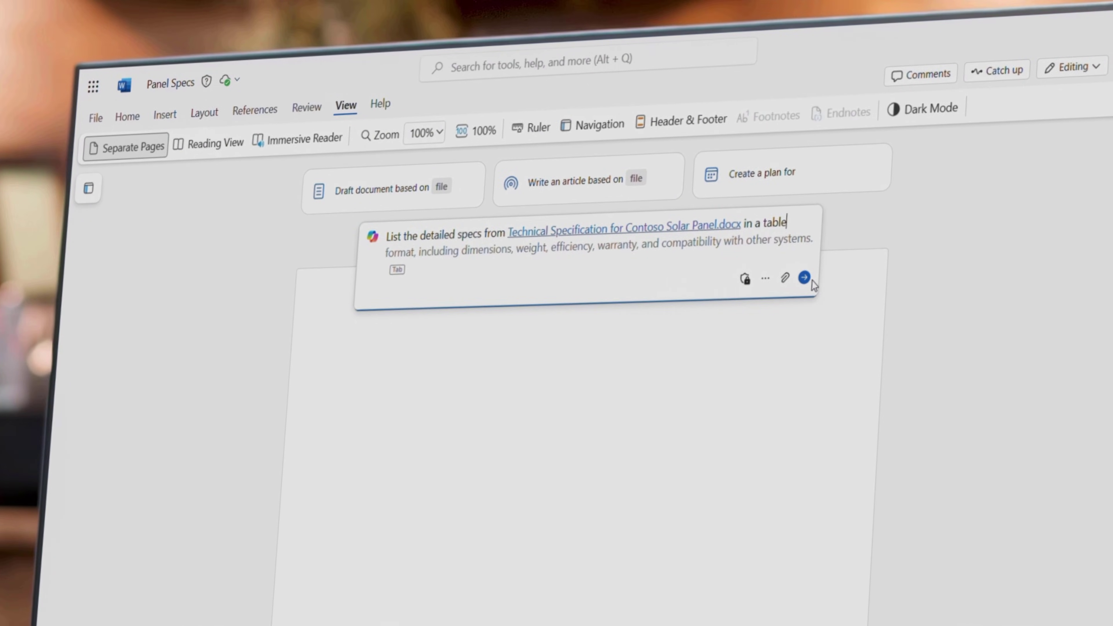
- Submit the Copilot specs-table request, then downgrade the document's label to General\Anyone (unrestricted)
left_click(810, 282)
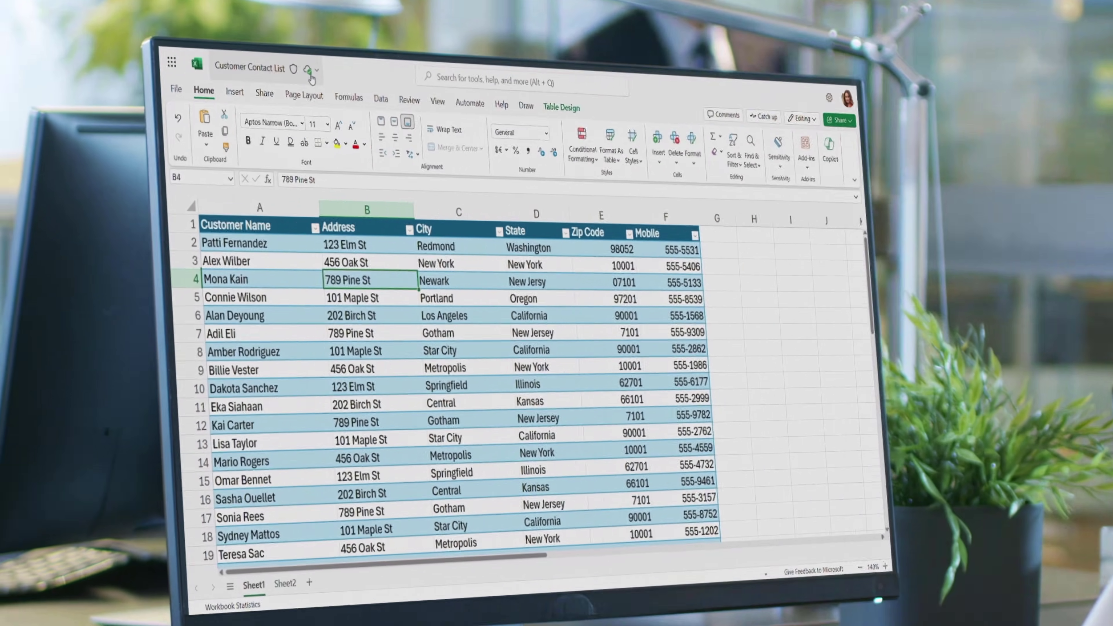
left_click(218, 105)
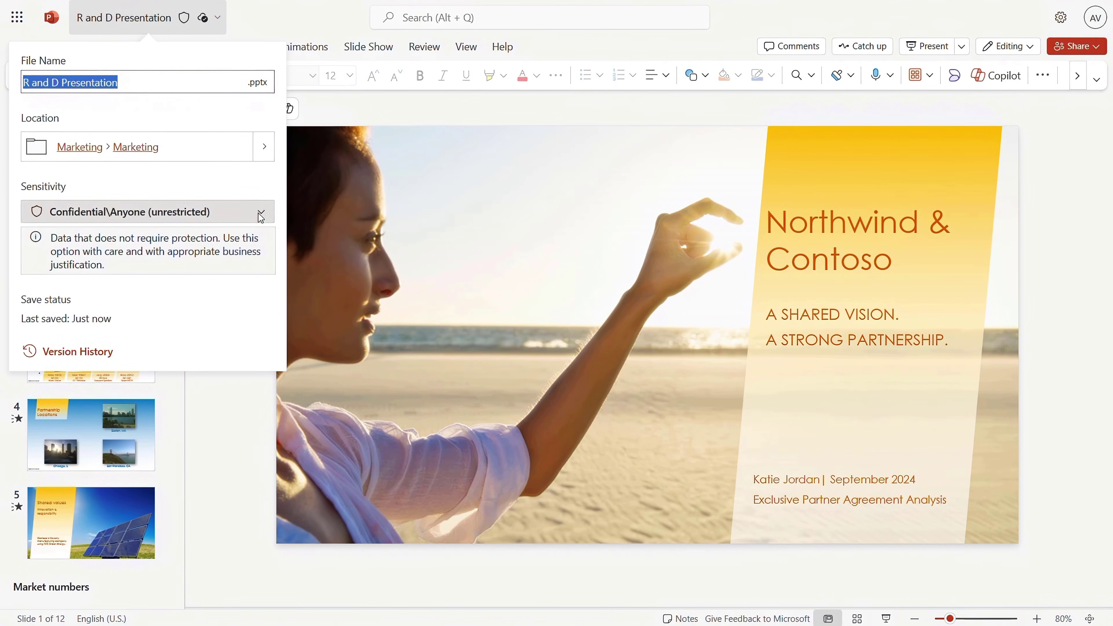
left_click(261, 215)
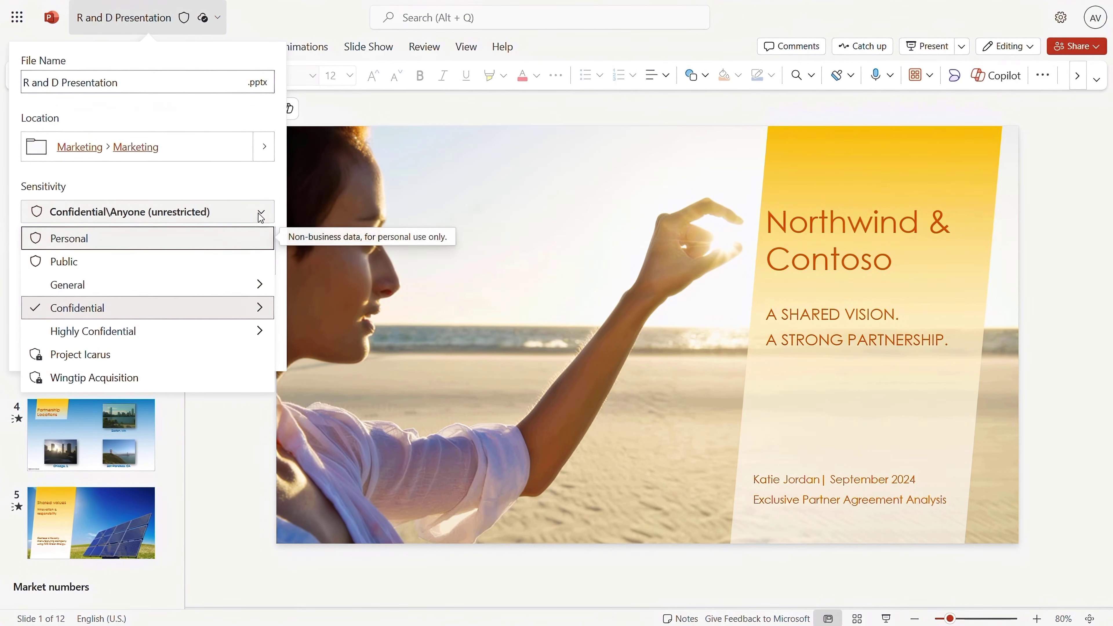
left_click(320, 294)
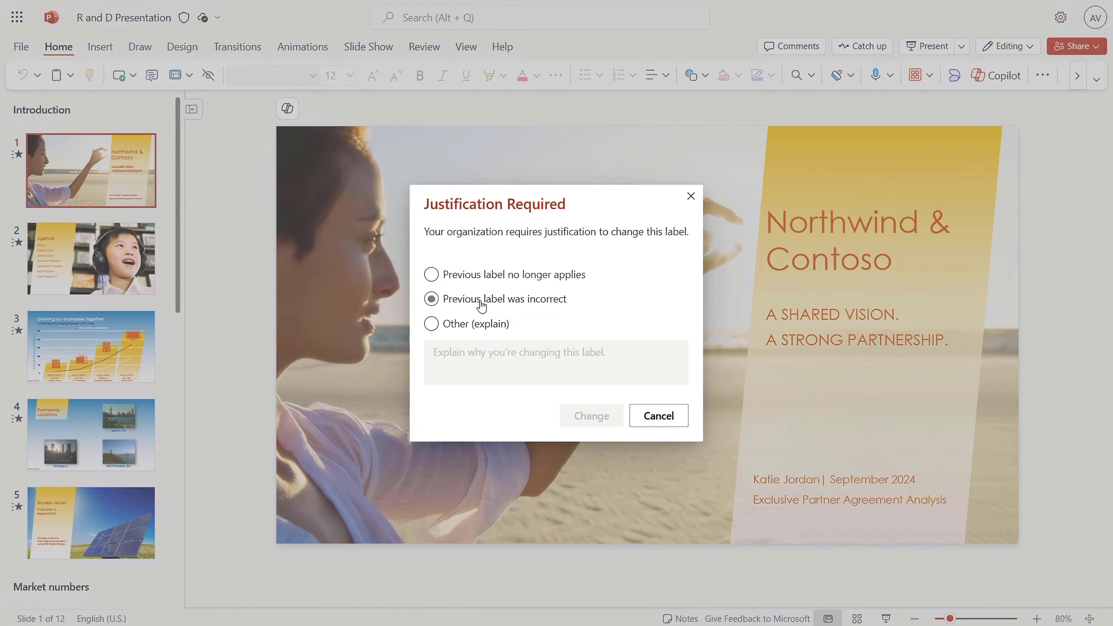
left_click(592, 416)
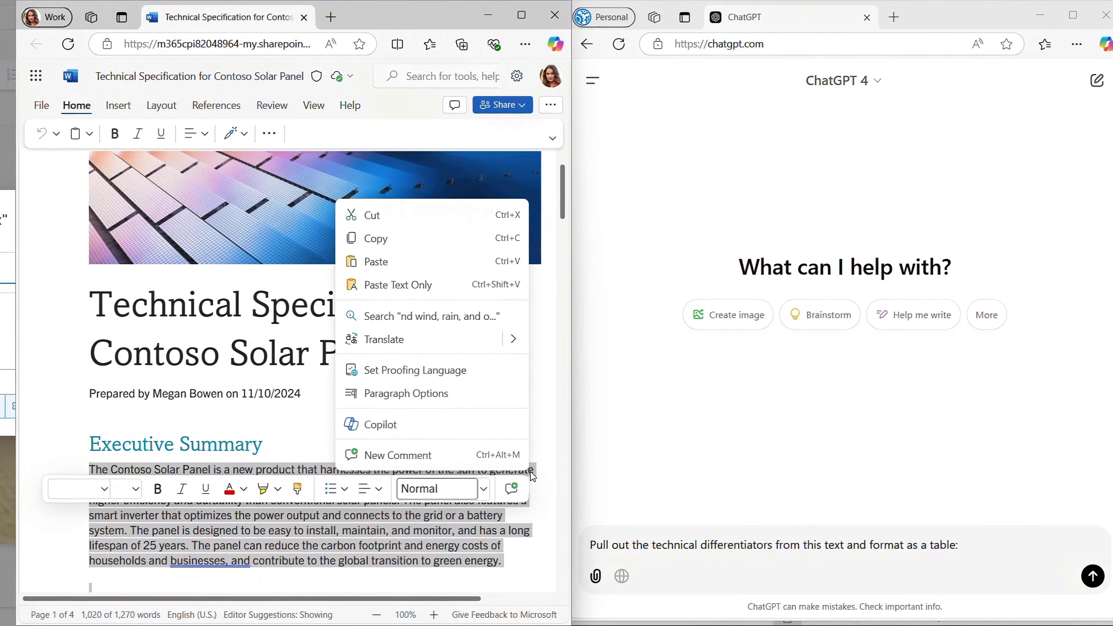
left_click(432, 239)
- Paste the copied executive summary into ChatGPT's prompt and send it
right_click(905, 542)
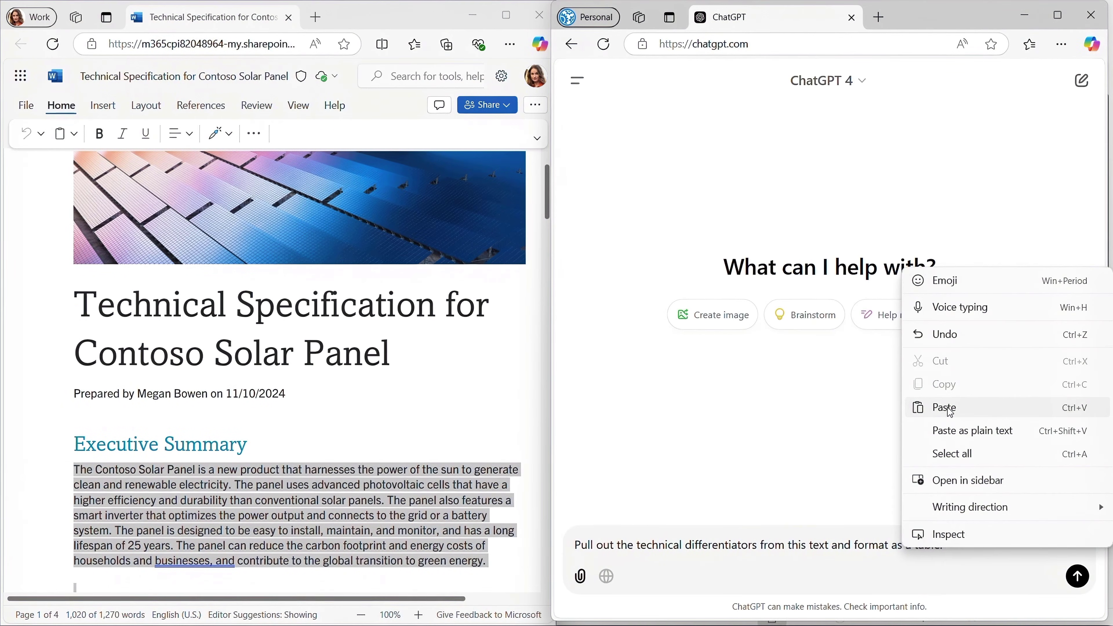
left_click(947, 410)
left_click(1079, 578)
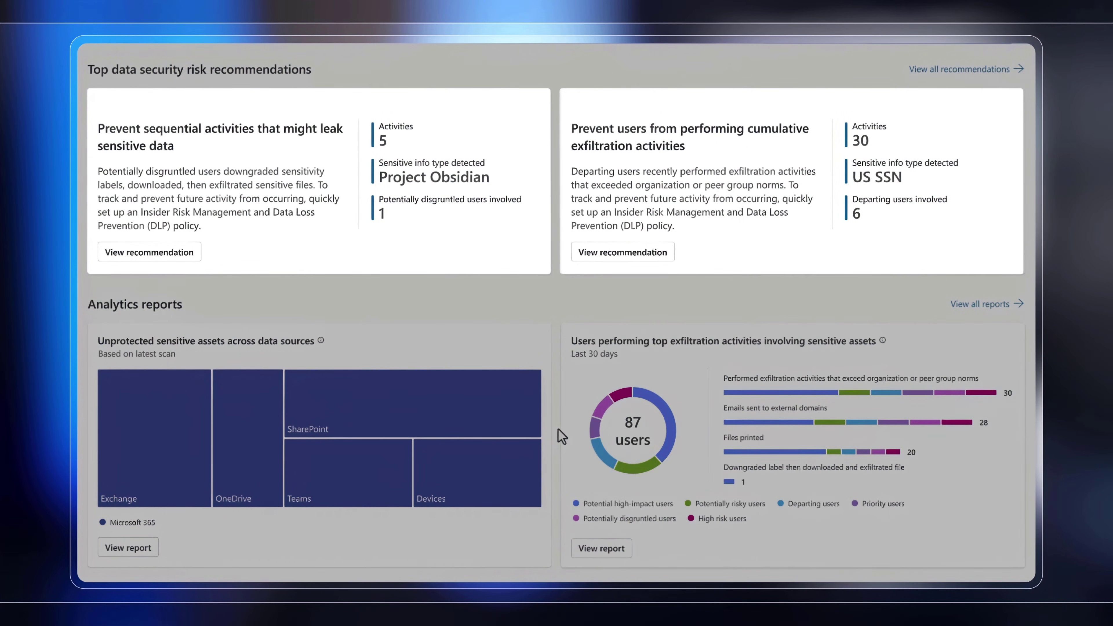
- Run the 'Detect sensitive data leaks' Copilot starter prompt from the DSPM page
scroll(562, 436, "down", 10)
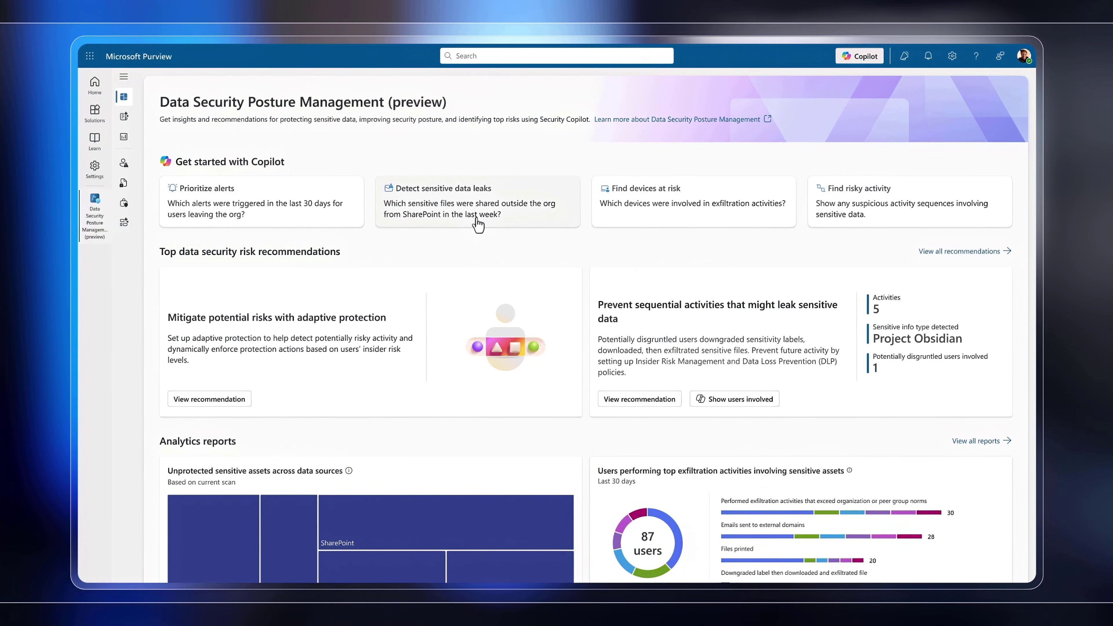
left_click(478, 224)
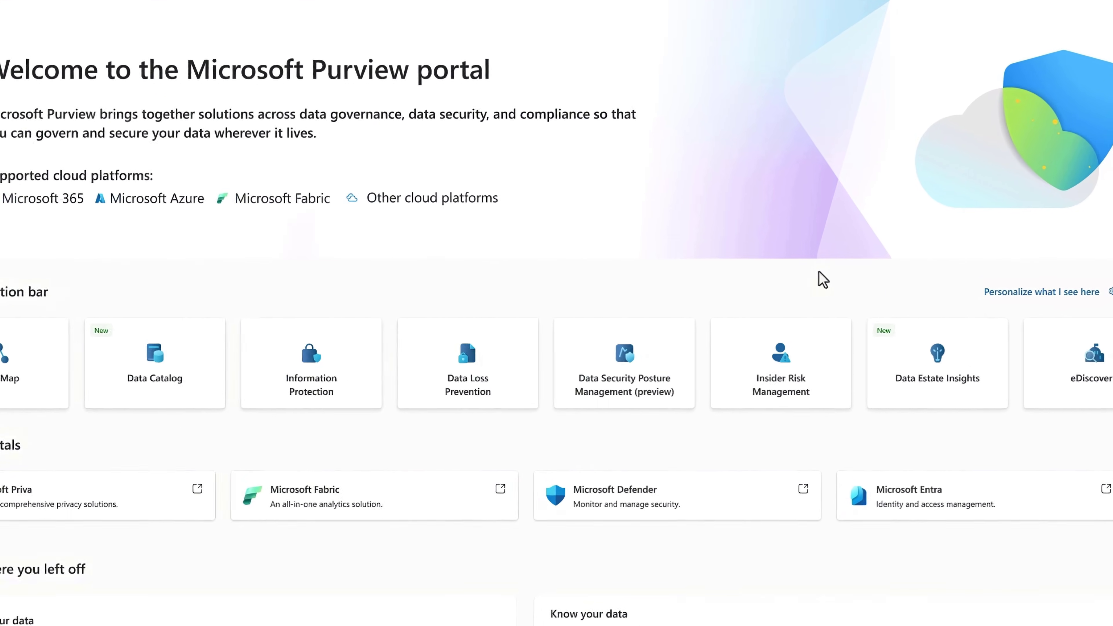
- Open Data Security Posture Management and confirm Turn on DSPM to enable its analytics
left_click(624, 388)
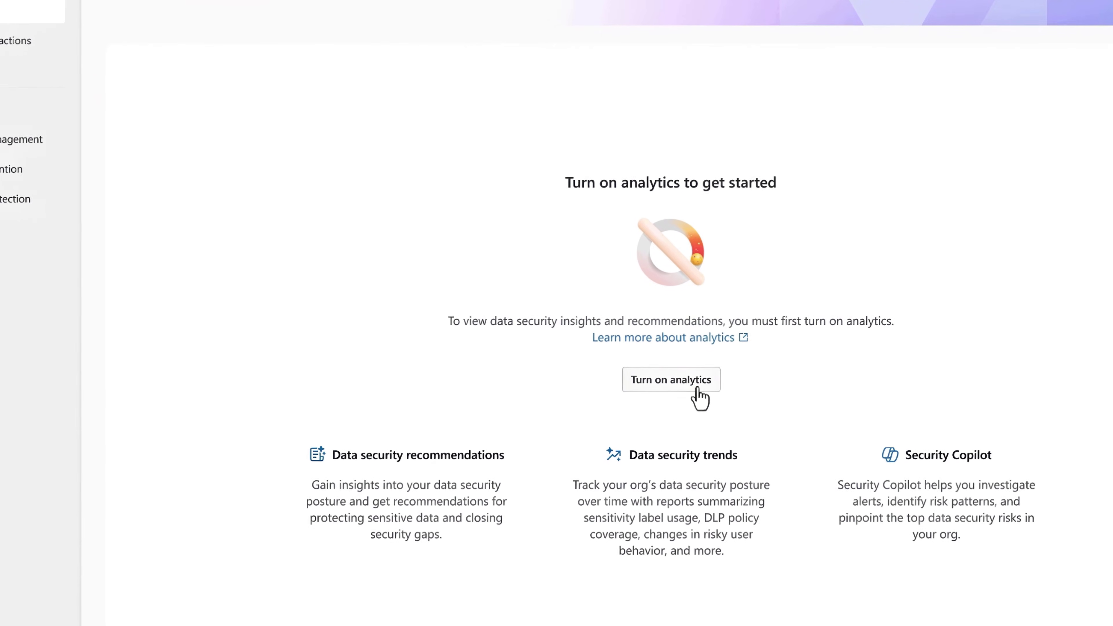
left_click(698, 388)
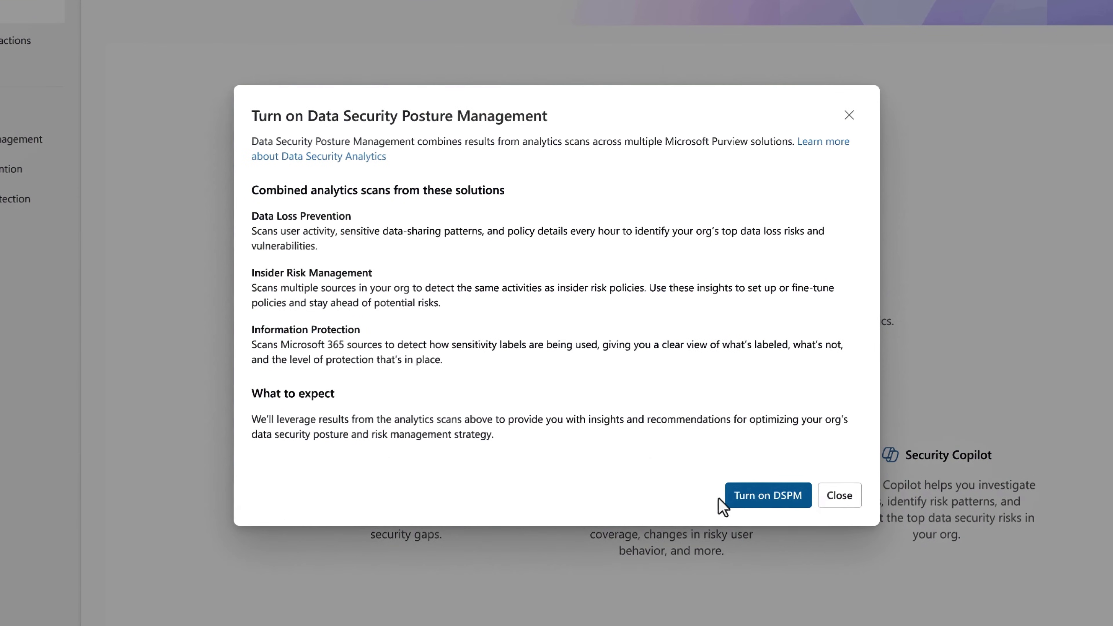
left_click(733, 496)
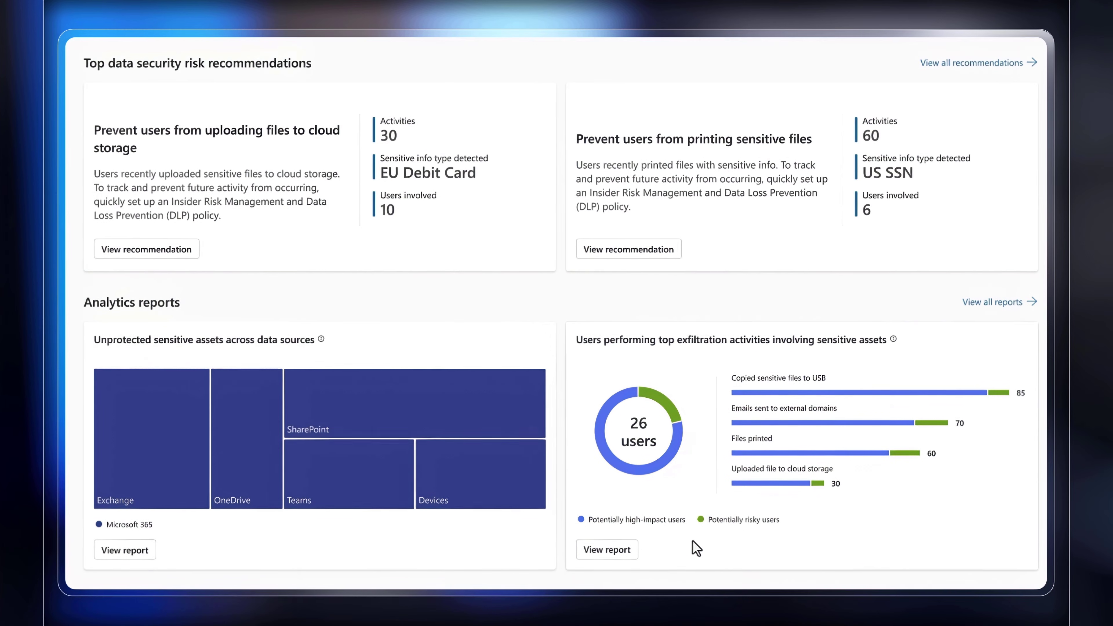
scroll(636, 570, "up", 2)
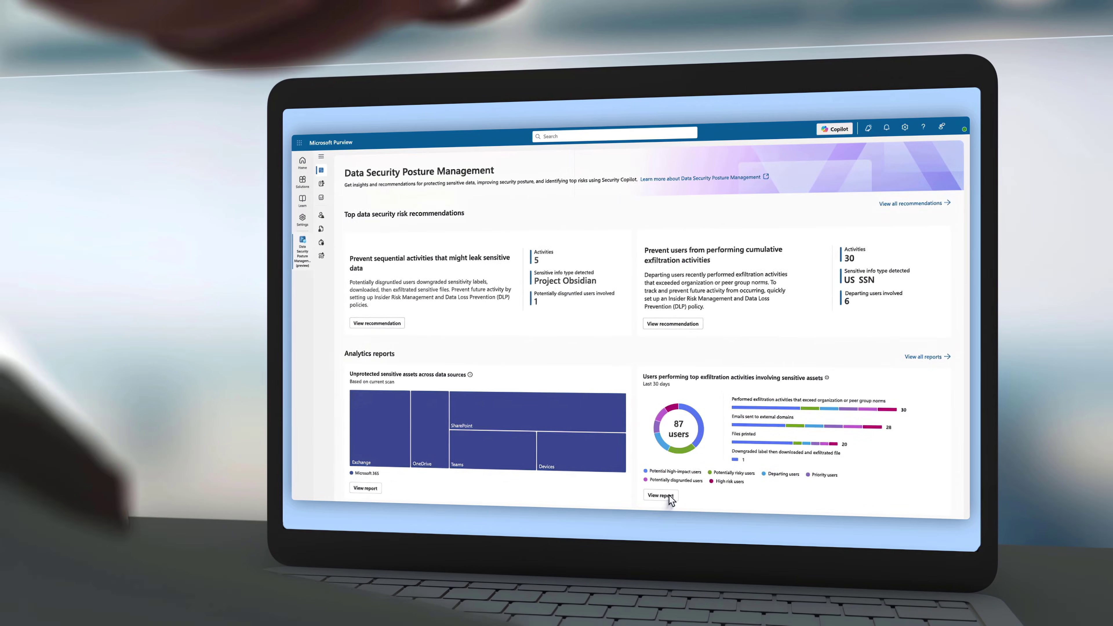
- View the exfiltration activities user risk report for 87 users, then return to the DSPM overview
left_click(669, 495)
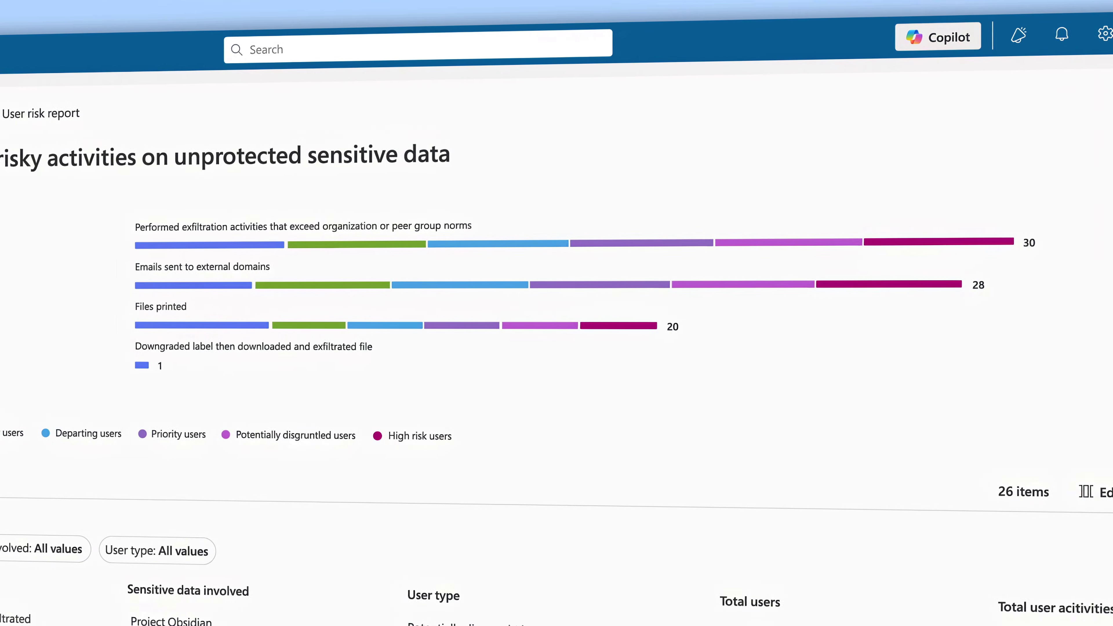
left_click(99, 124)
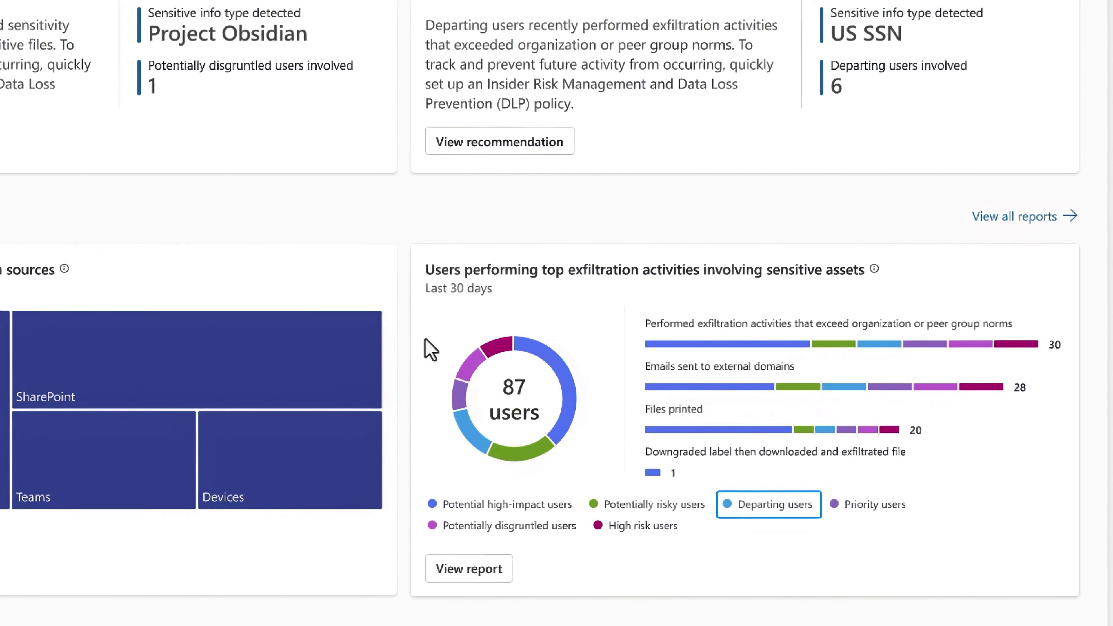
key("Tab")
key("Tab")
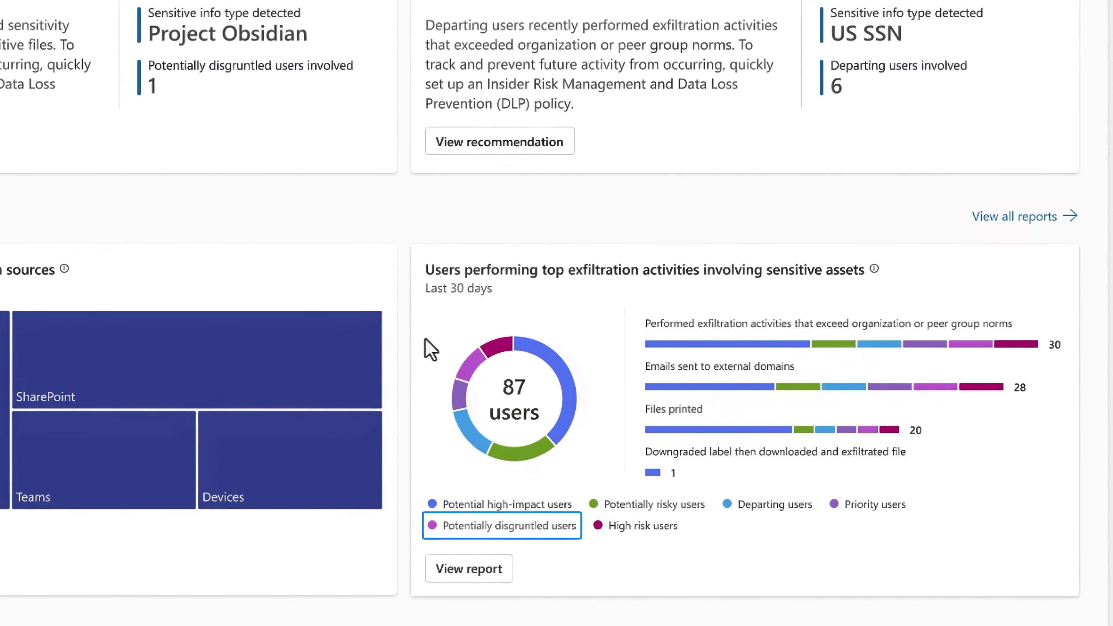
key("Up")
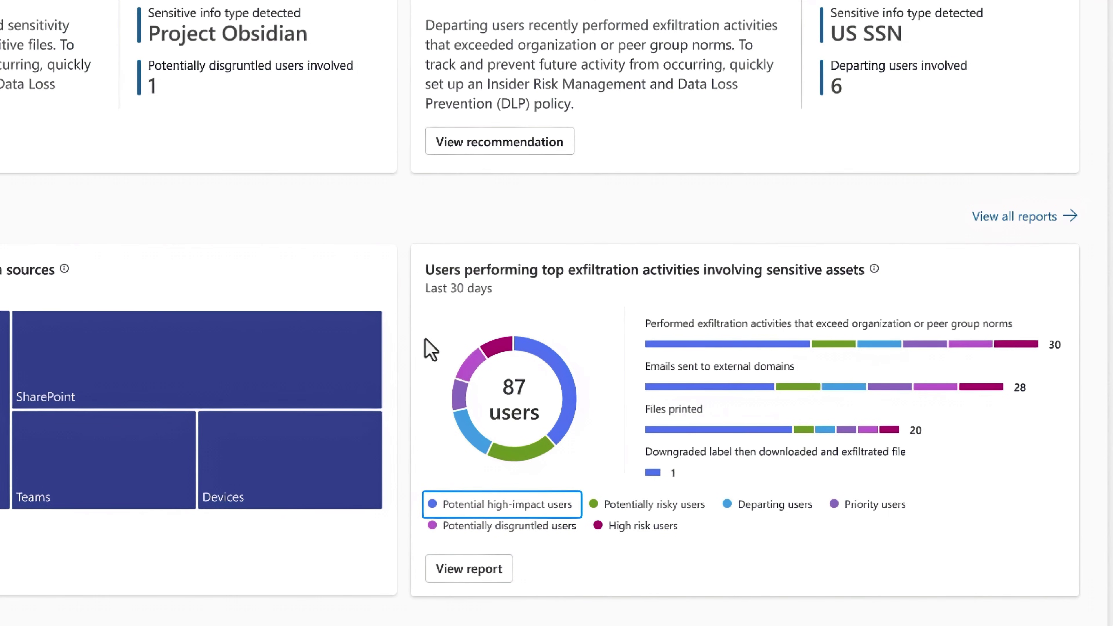
key("End")
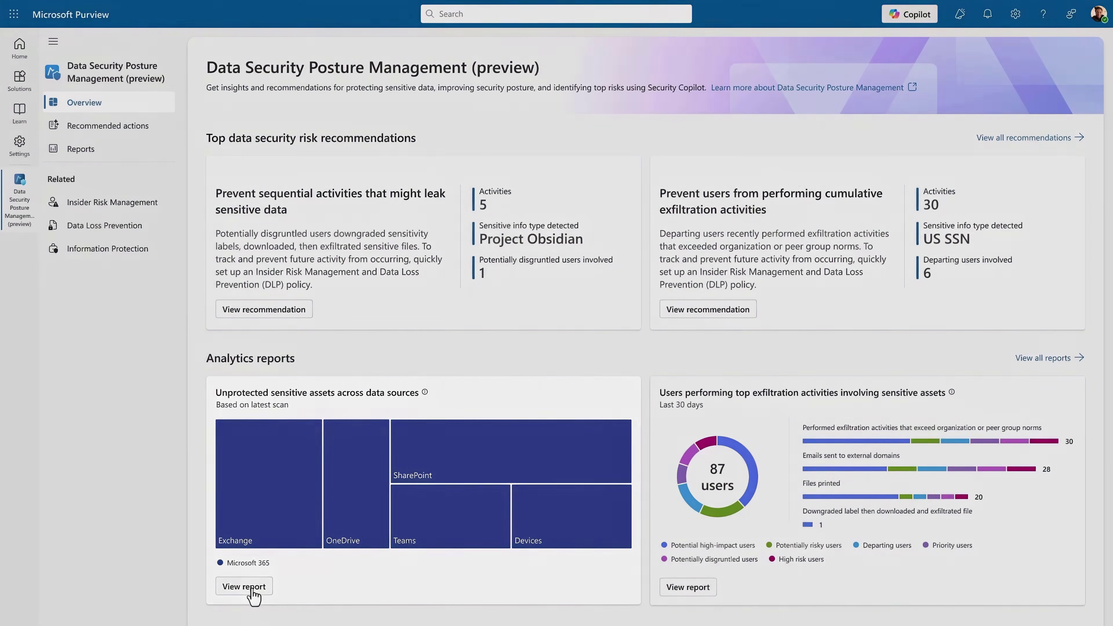
left_click(253, 588)
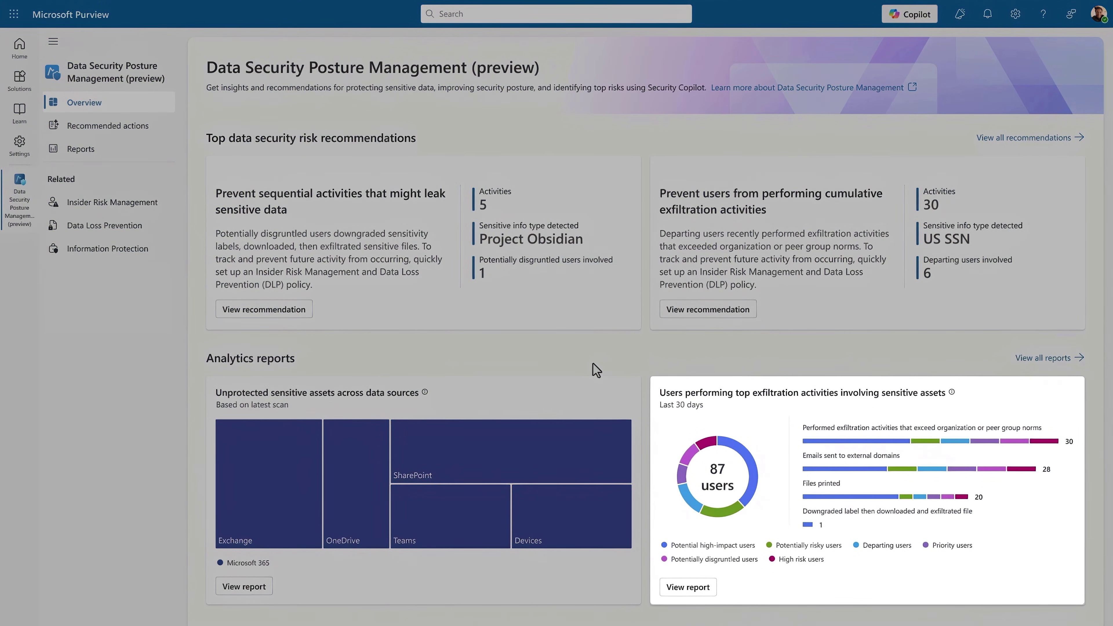
left_click(668, 589)
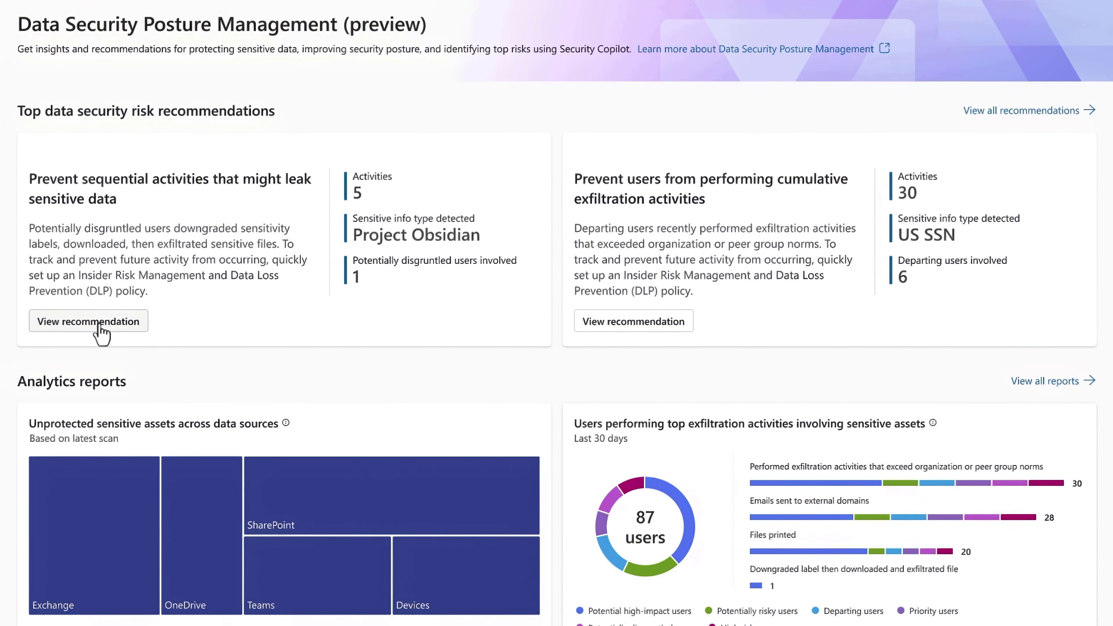
left_click(100, 325)
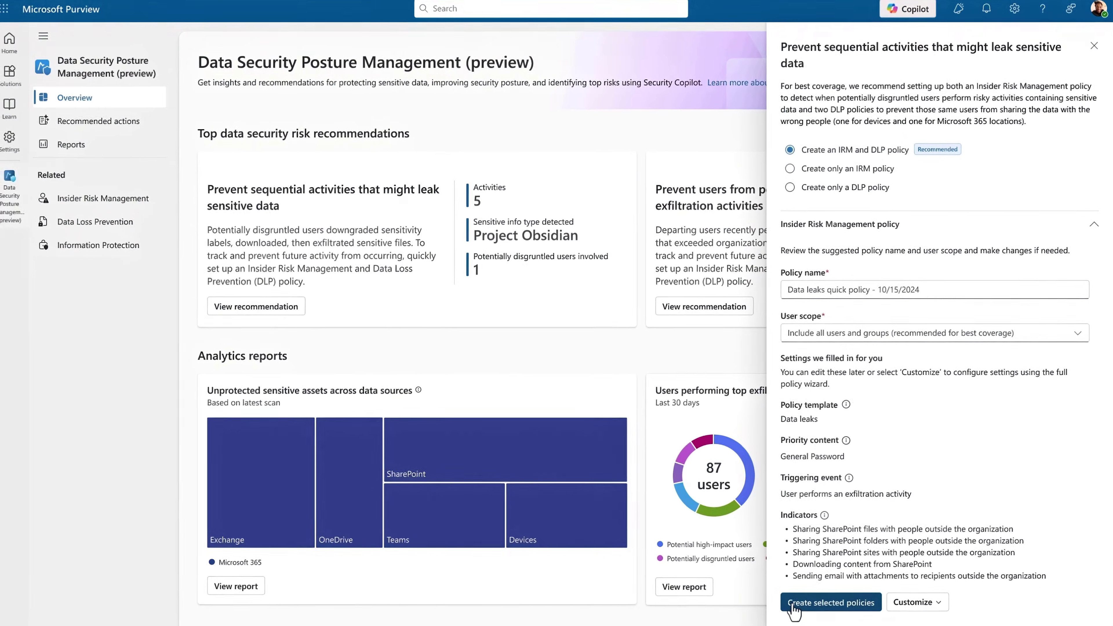
- Create the selected data leaks policies from the sequential-activities recommendation
left_click(677, 597)
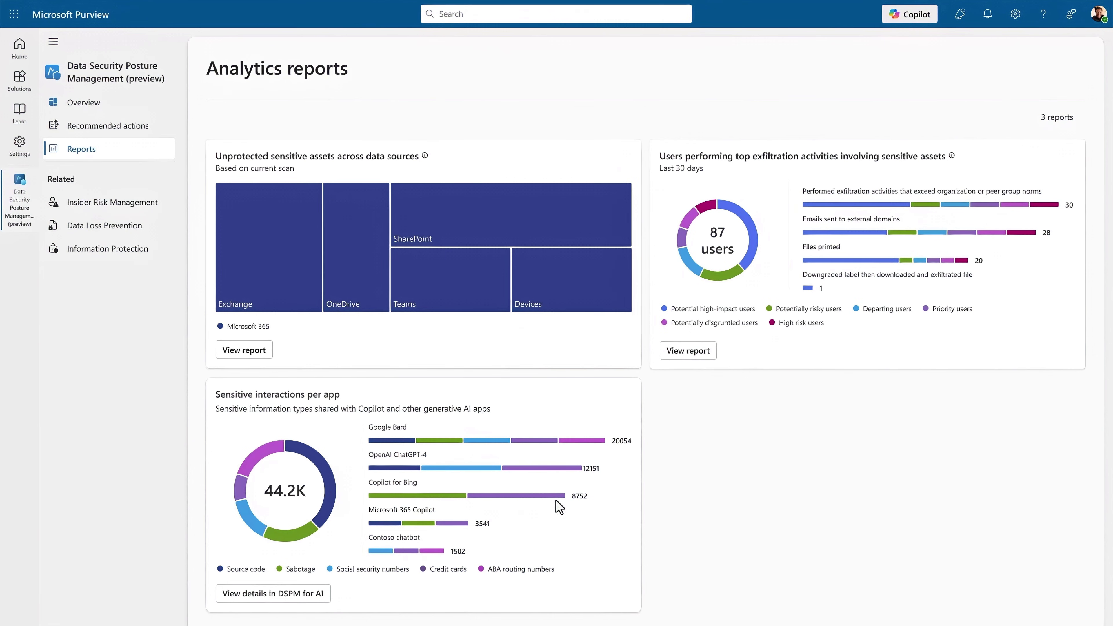
- Browse the DSPM for AI Activity explorer's 21 AI interactions and visits, then switch to Reports
left_click(271, 593)
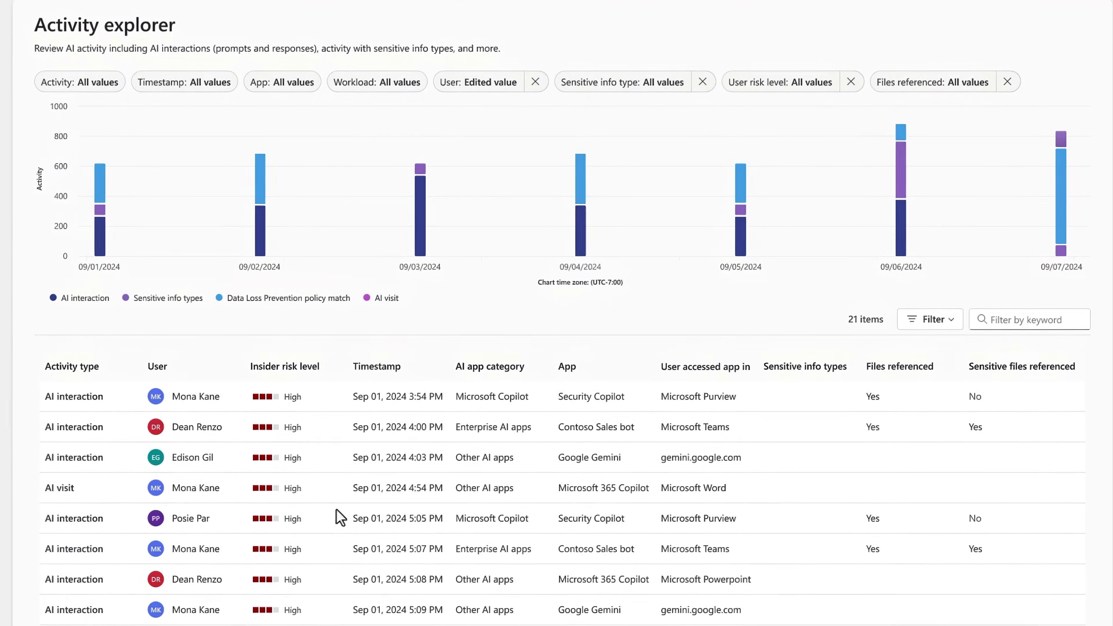
scroll(326, 501, "down", 1)
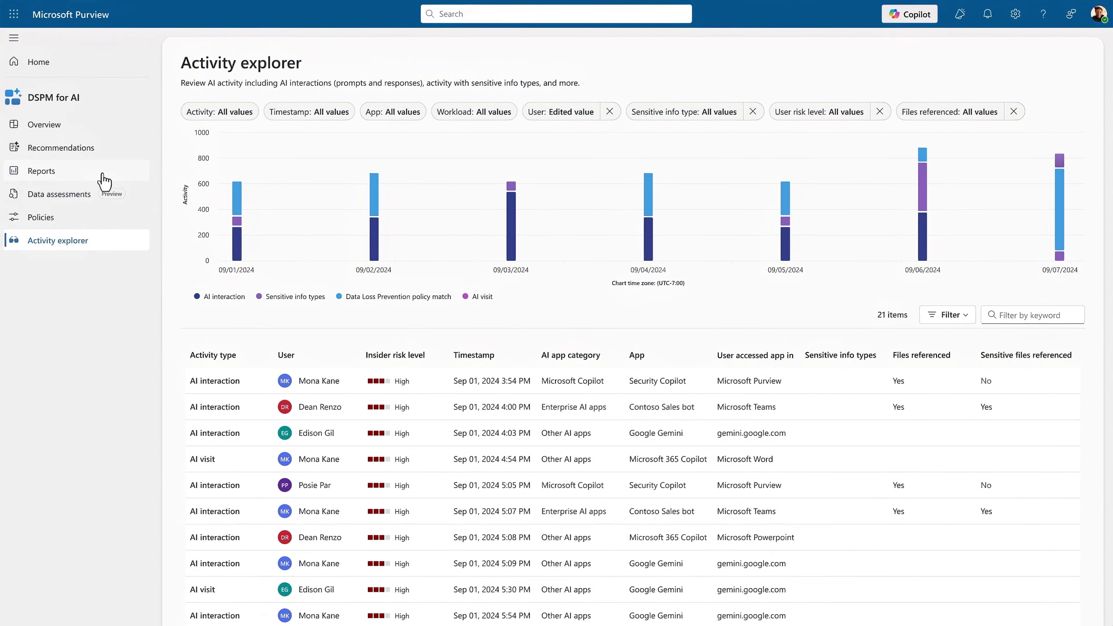
left_click(105, 181)
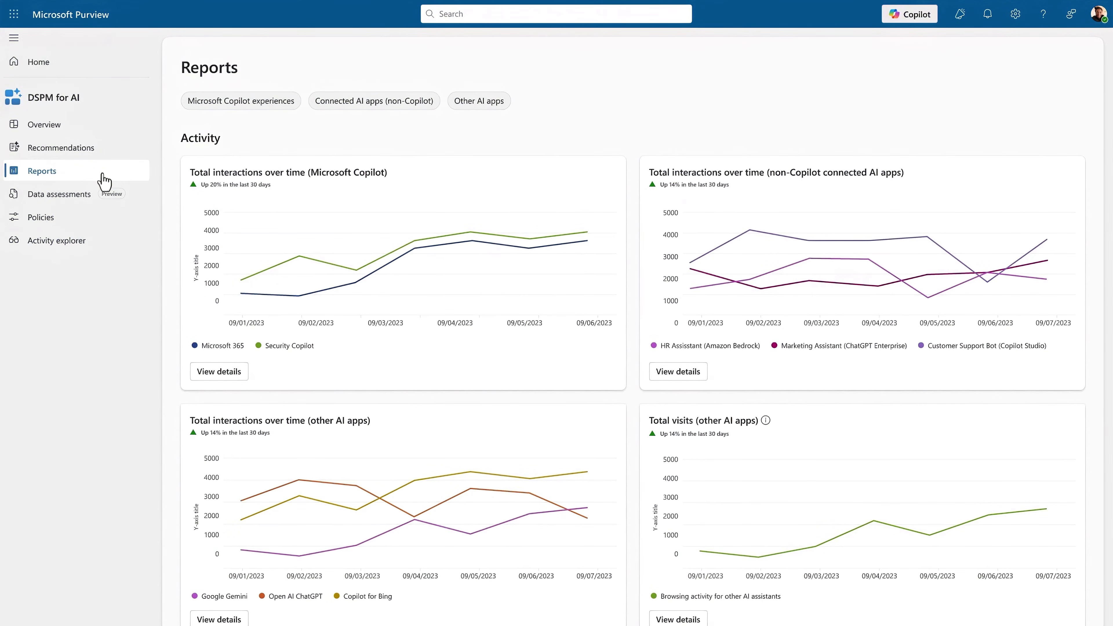
- Scroll through the DSPM for AI report cards on AI activity, sensitive data and user risk
scroll(171, 338, "down", 1)
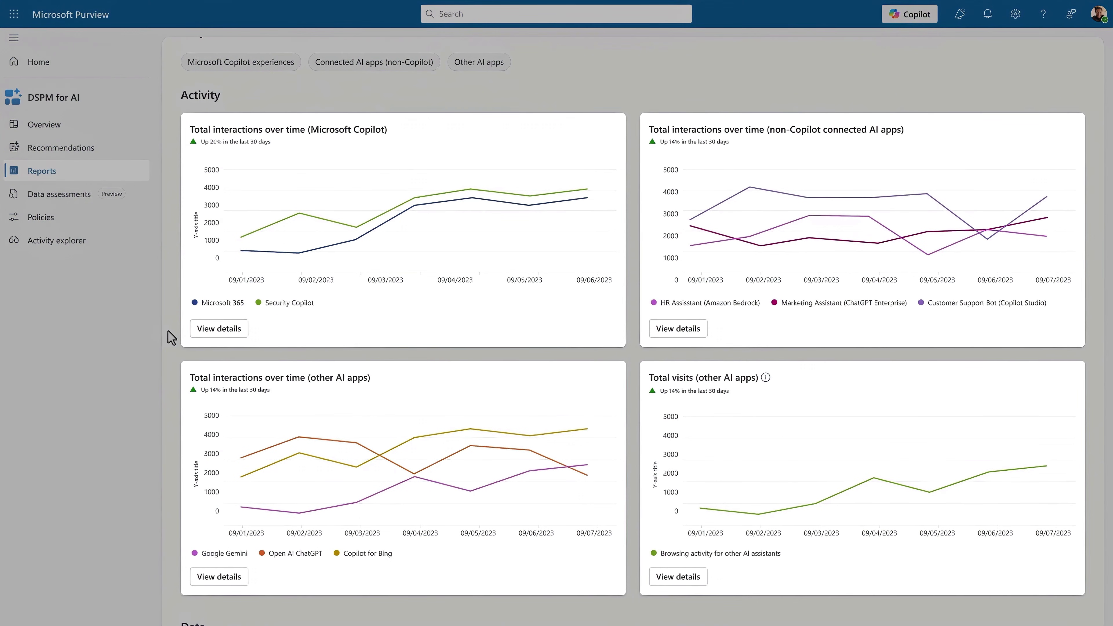
scroll(171, 338, "down", 10)
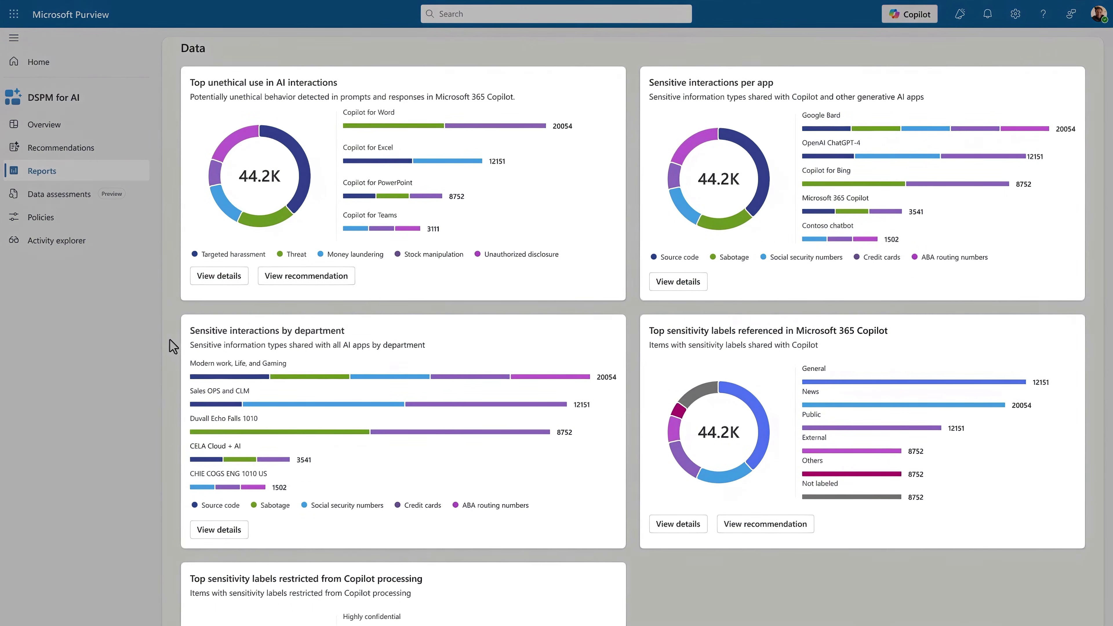
scroll(169, 339, "down", 5)
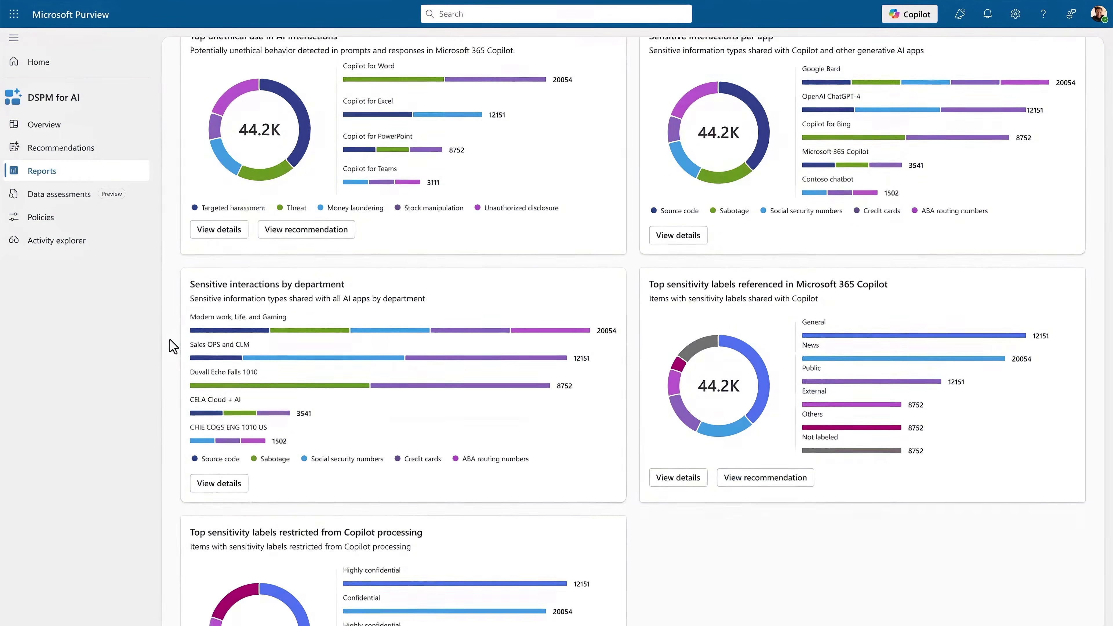
scroll(172, 347, "down", 6)
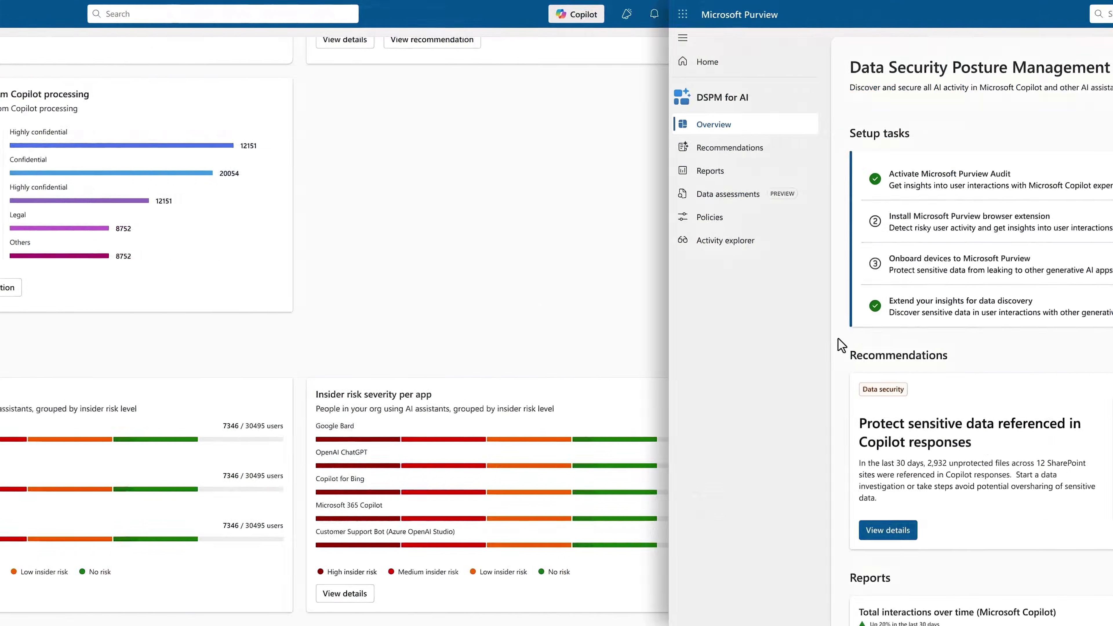
scroll(172, 345, "down", 8)
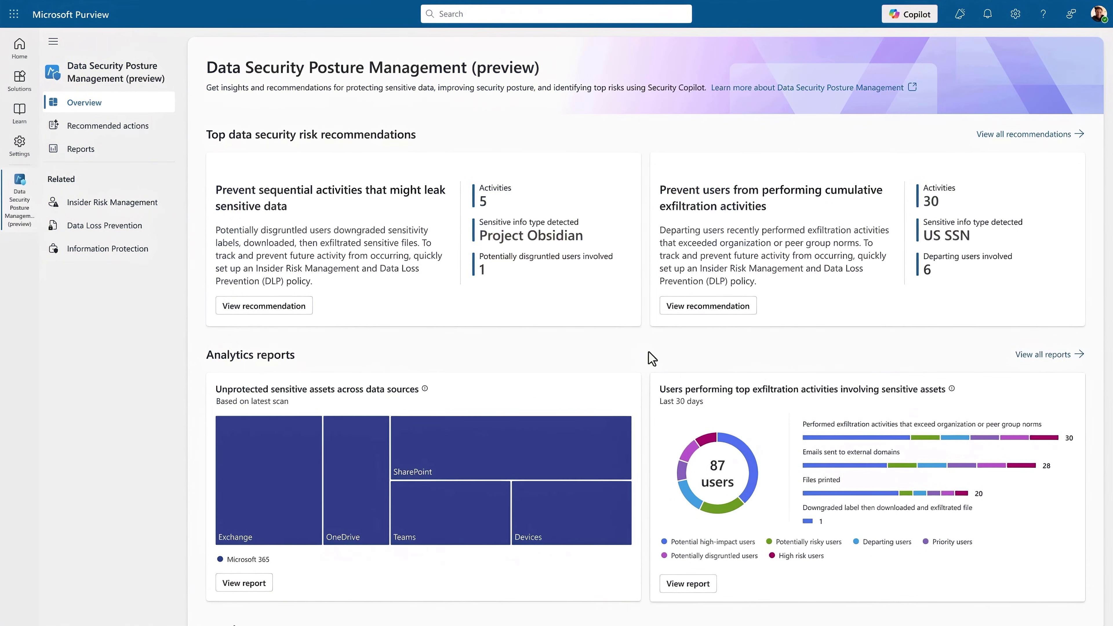
scroll(652, 358, "down", 7)
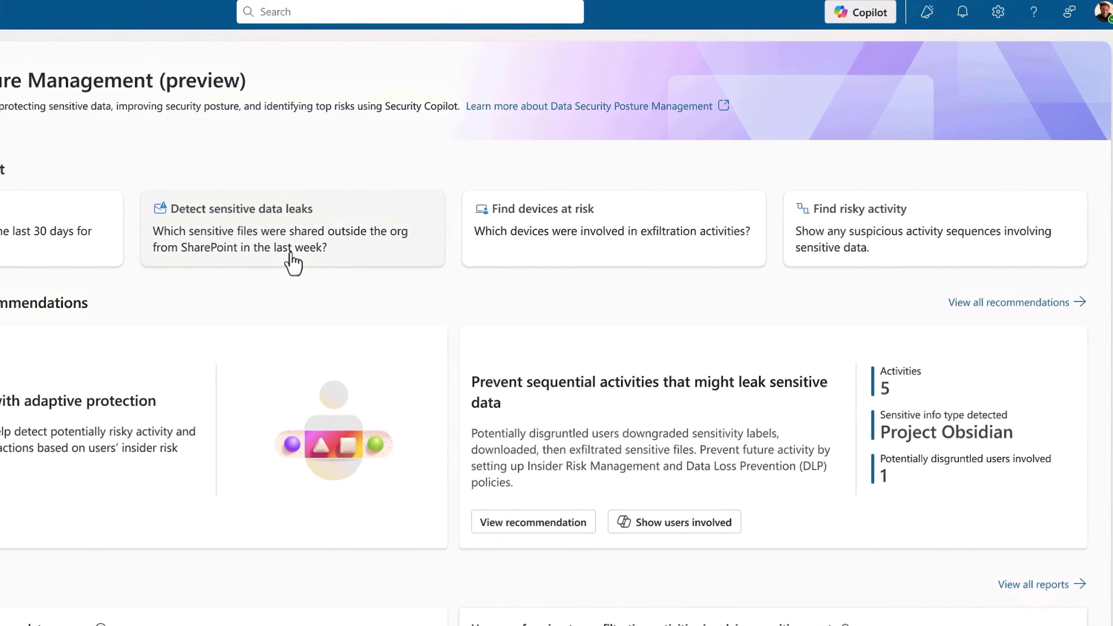
- Ask Copilot to detect sensitive data leaks, then ask what labels the shared files carry
left_click(291, 257)
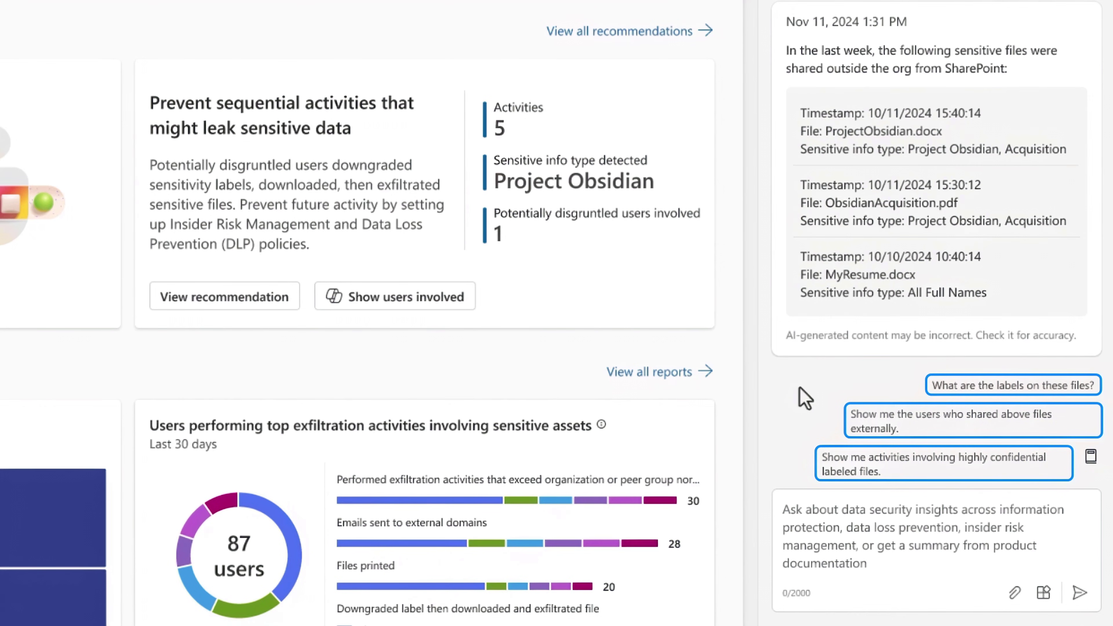
left_click(951, 388)
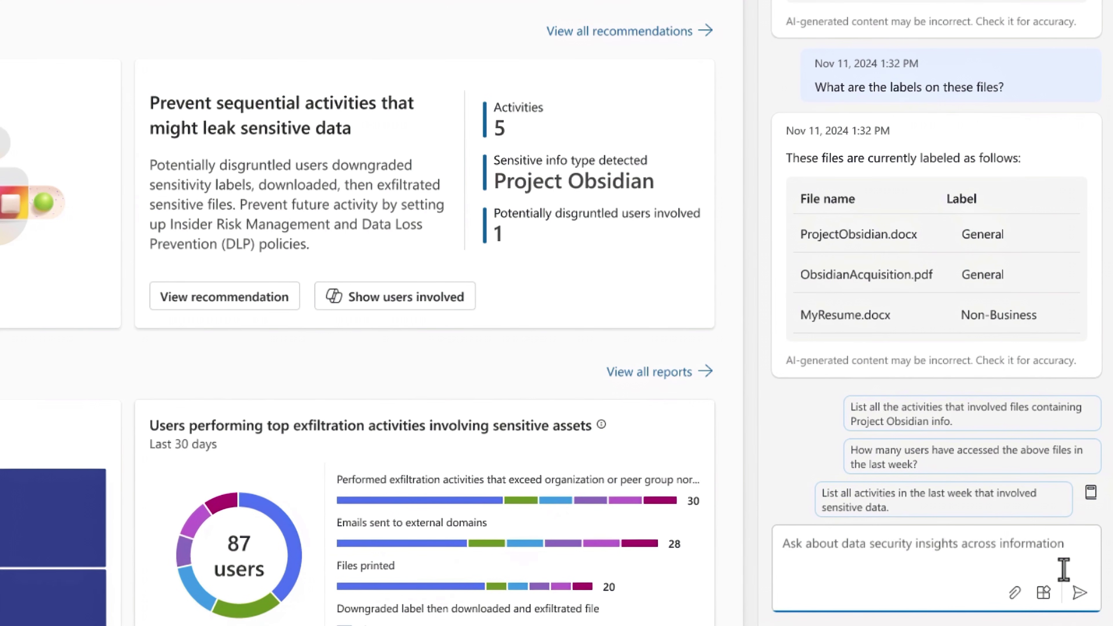
- Send the follow-up on label-downgrade and exfiltration activities, then ask how Adaptive Protection could prevent them
type("Provide a list of all label downgrade and exfiltration activities on files with Project Obsidian info.")
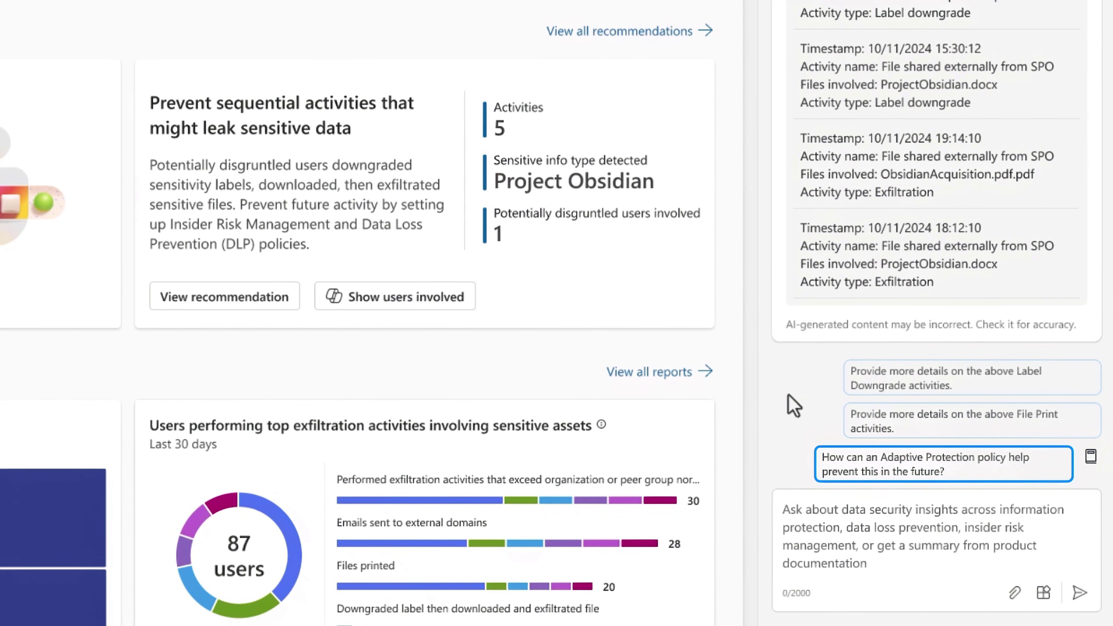
left_click(828, 465)
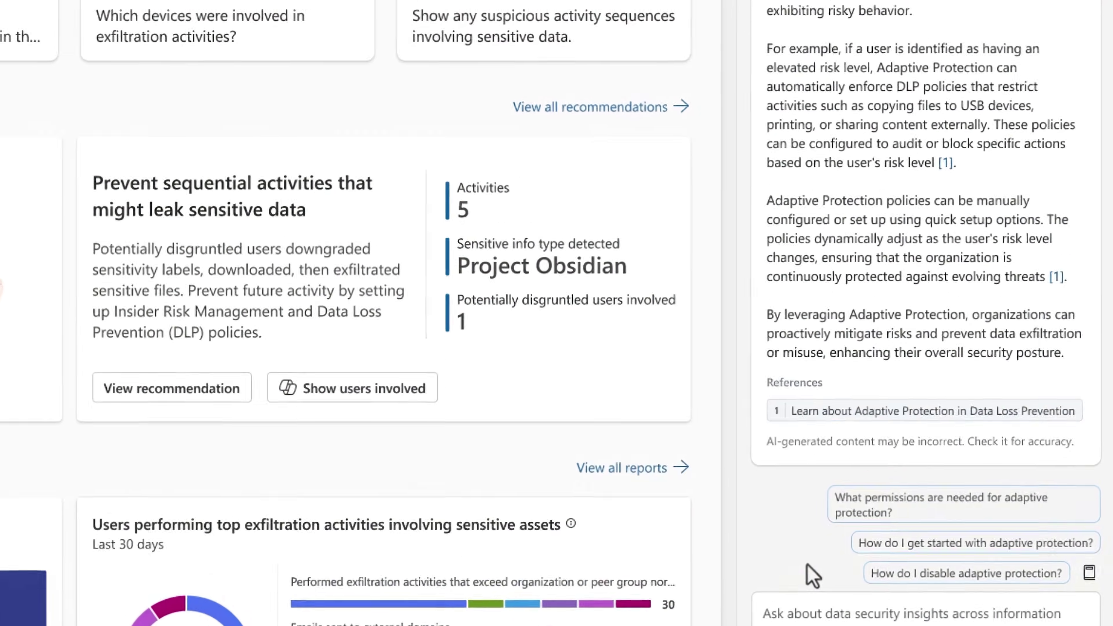